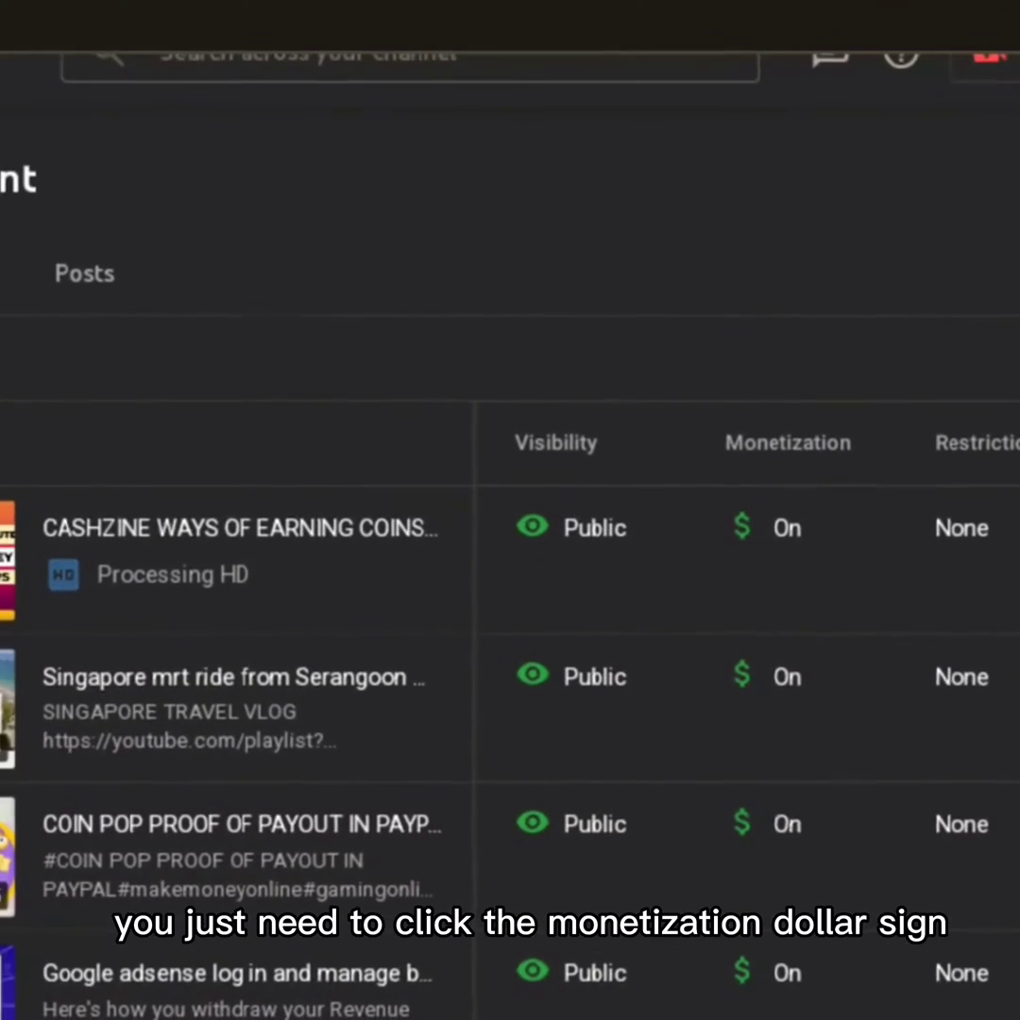
Keep the Cashzine video's monetization On and enter its monetization settings with the ad breaks editor.
left_click(760, 533)
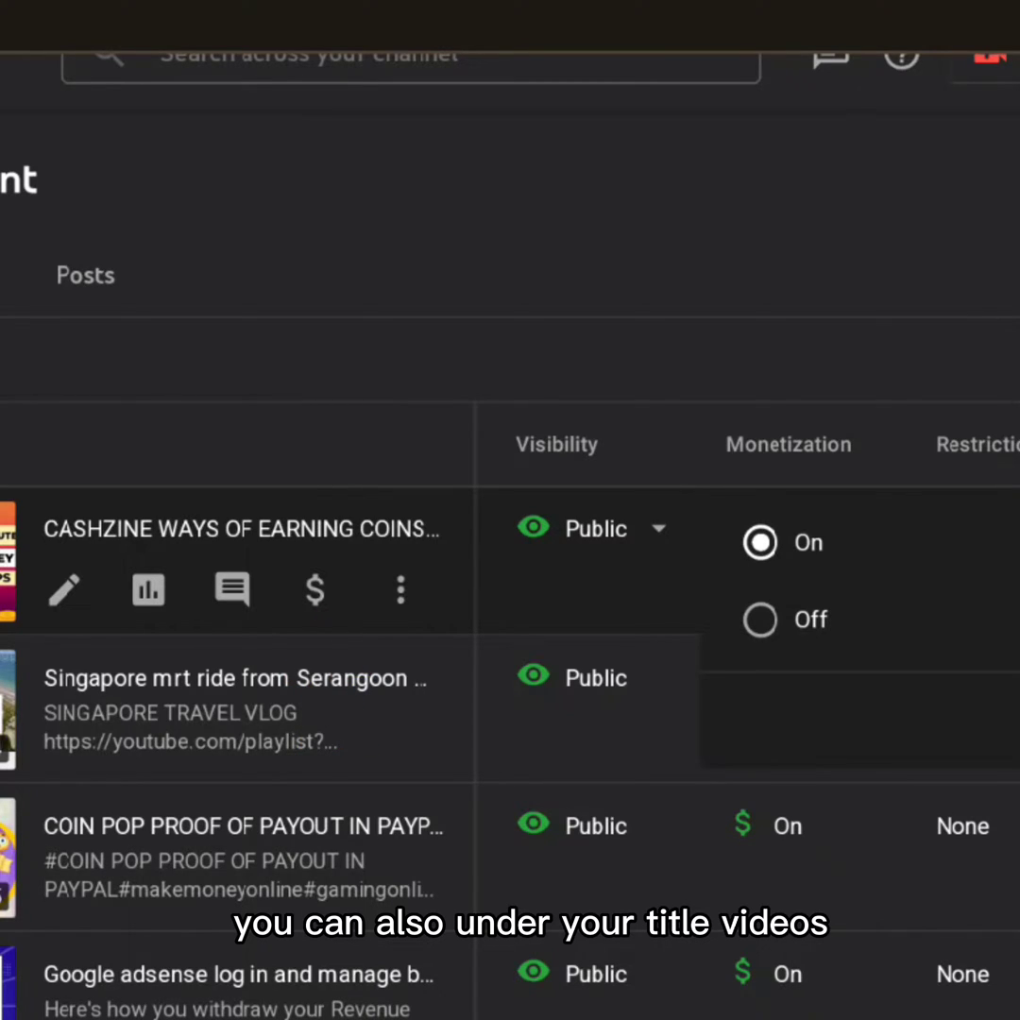
left_click(315, 590)
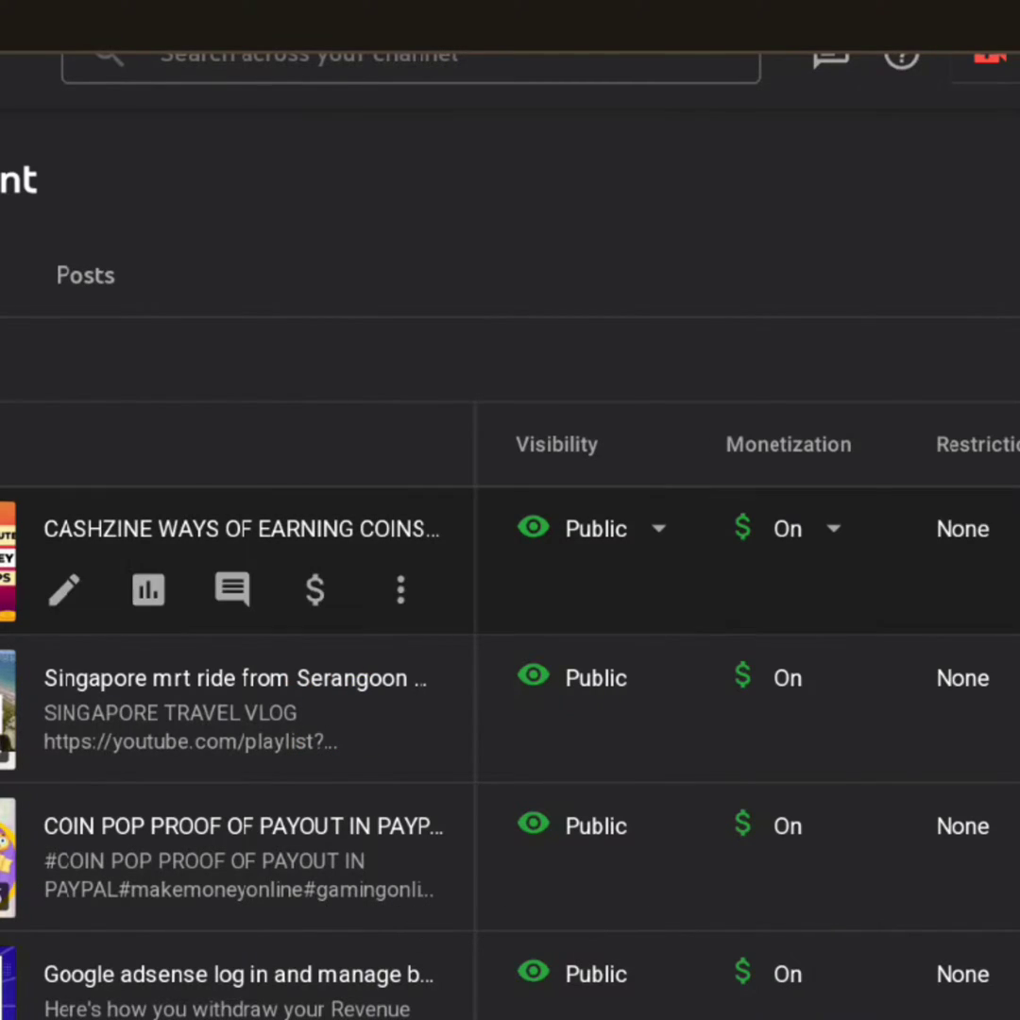
left_click(315, 590)
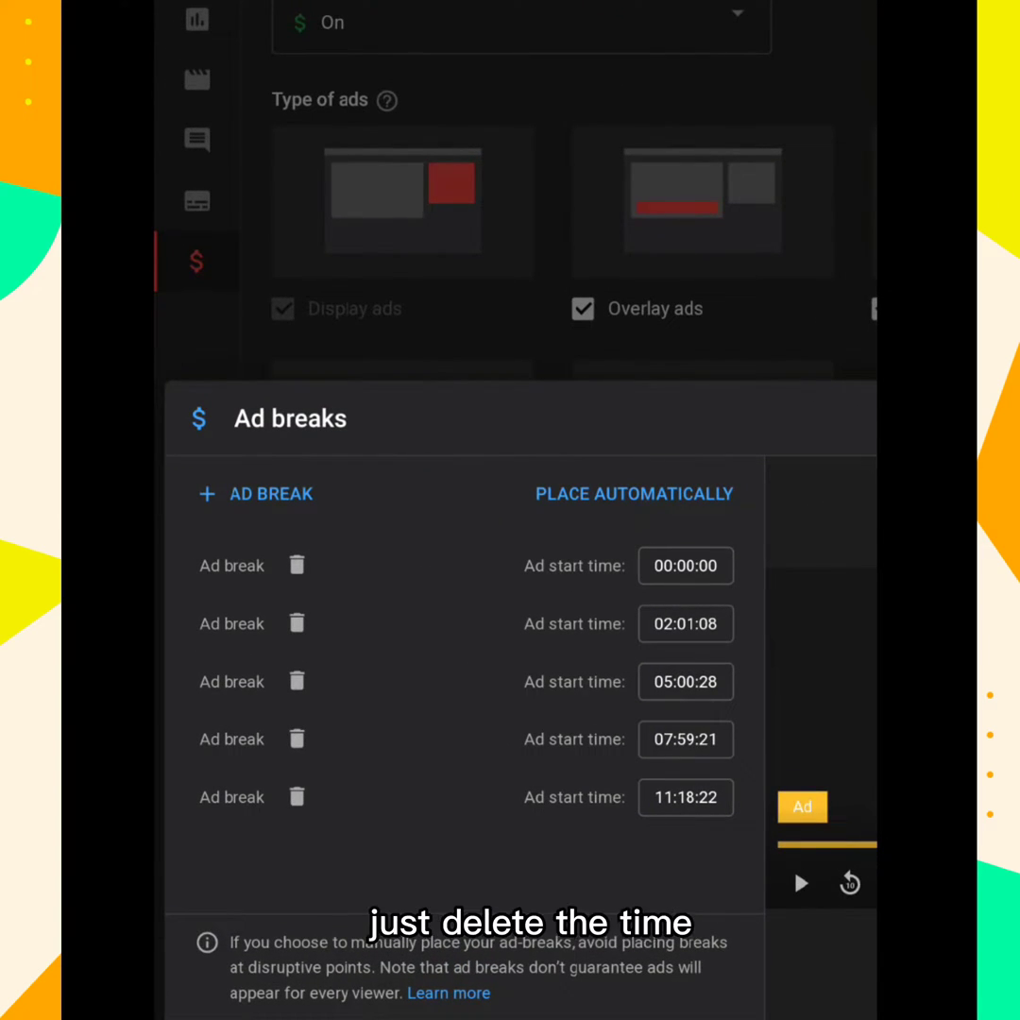
Delete all five ad breaks (11:18:22, 07:59:21, 05:00:28, 02:01:08, 00:00:00), leaving the list empty.
left_click(296, 797)
left_click(297, 739)
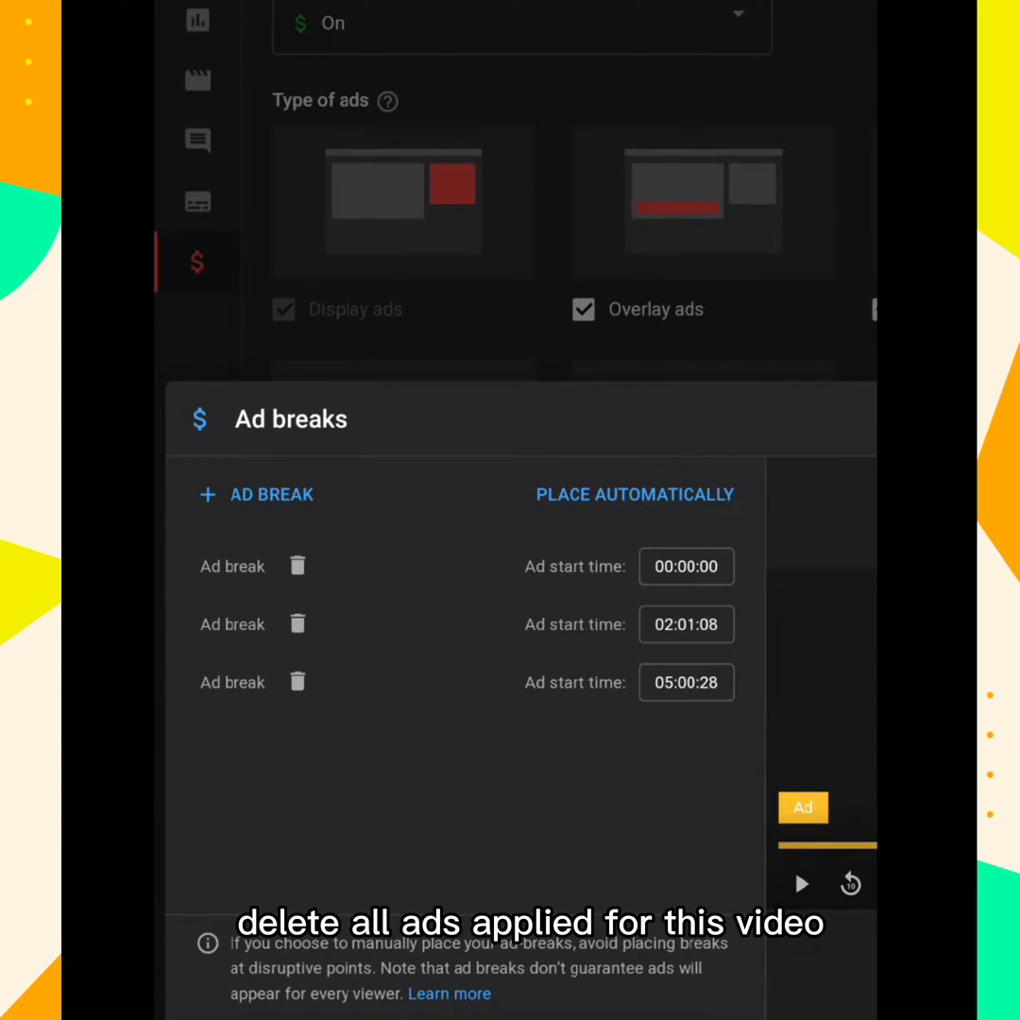
left_click(297, 682)
left_click(296, 623)
left_click(296, 566)
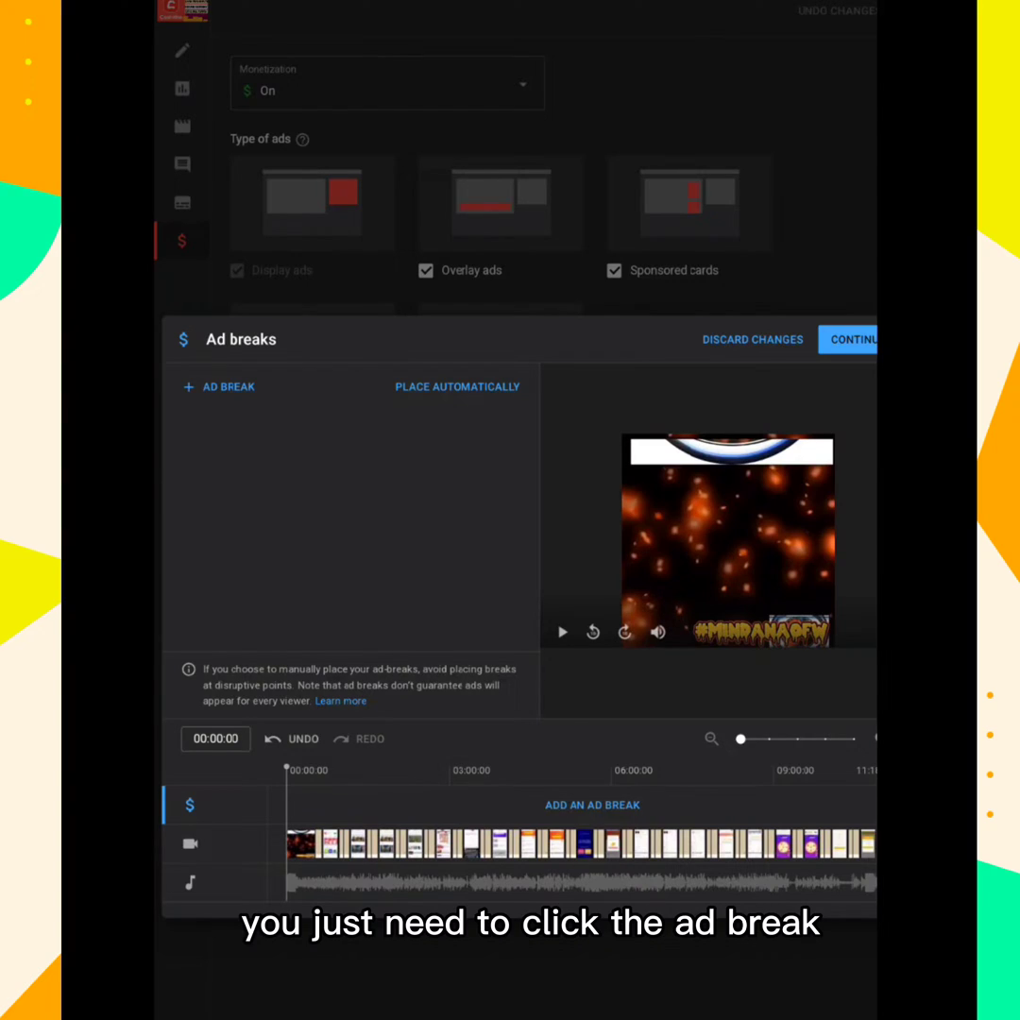
Add two ad breaks with + AD BREAK, both placed at 00:00:00.
left_click(220, 386)
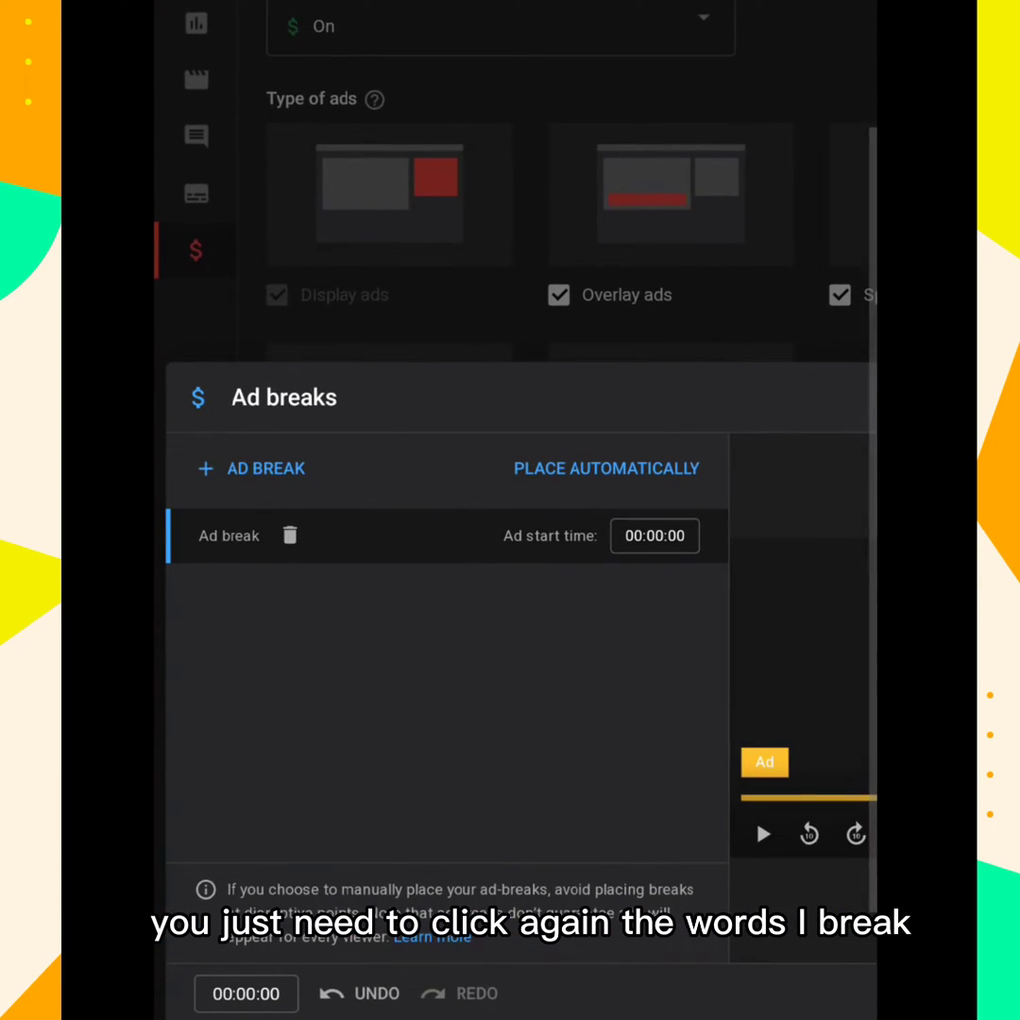
left_click(255, 468)
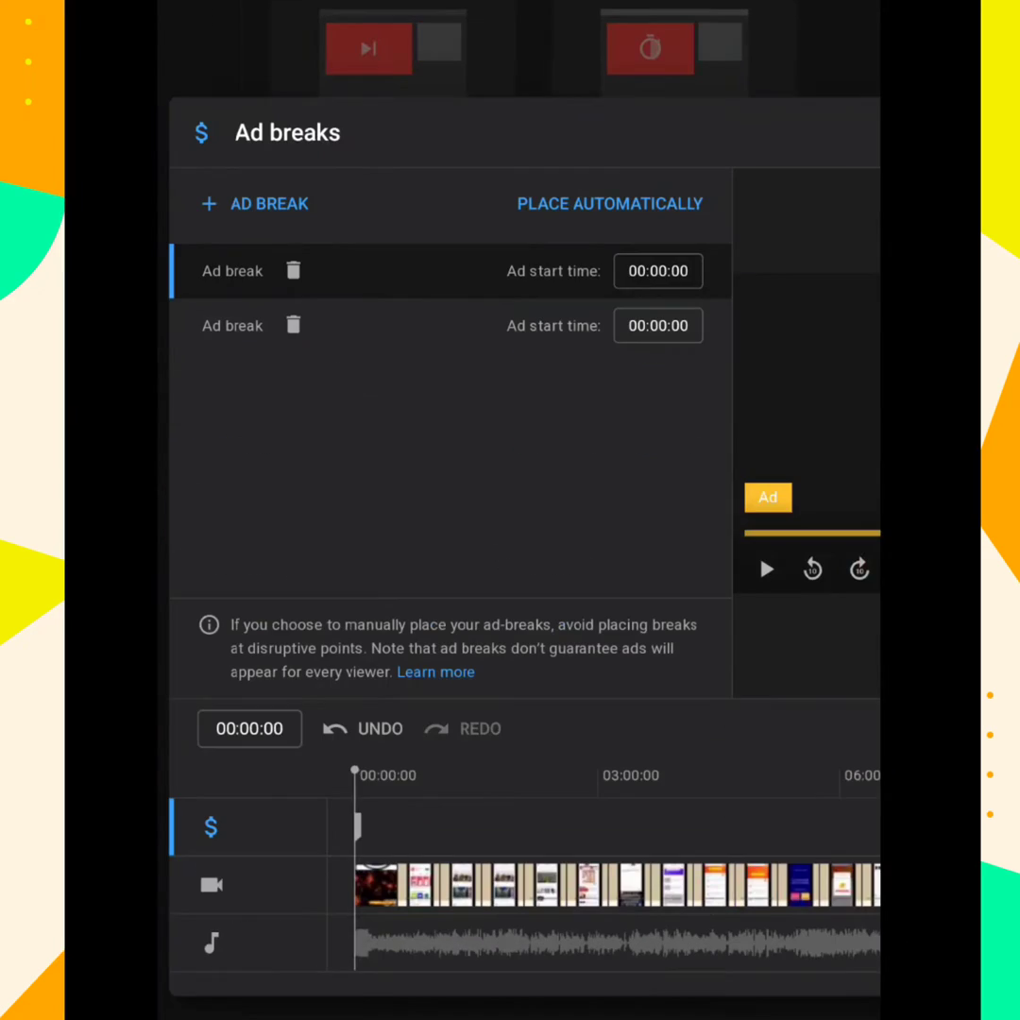
Scrub the playhead and add ad breaks at 02:01:01 and 05:01:06.
mouse_move(356, 772)
left_mouse_down()
mouse_move(568, 772)
mouse_move(518, 771)
left_mouse_up()
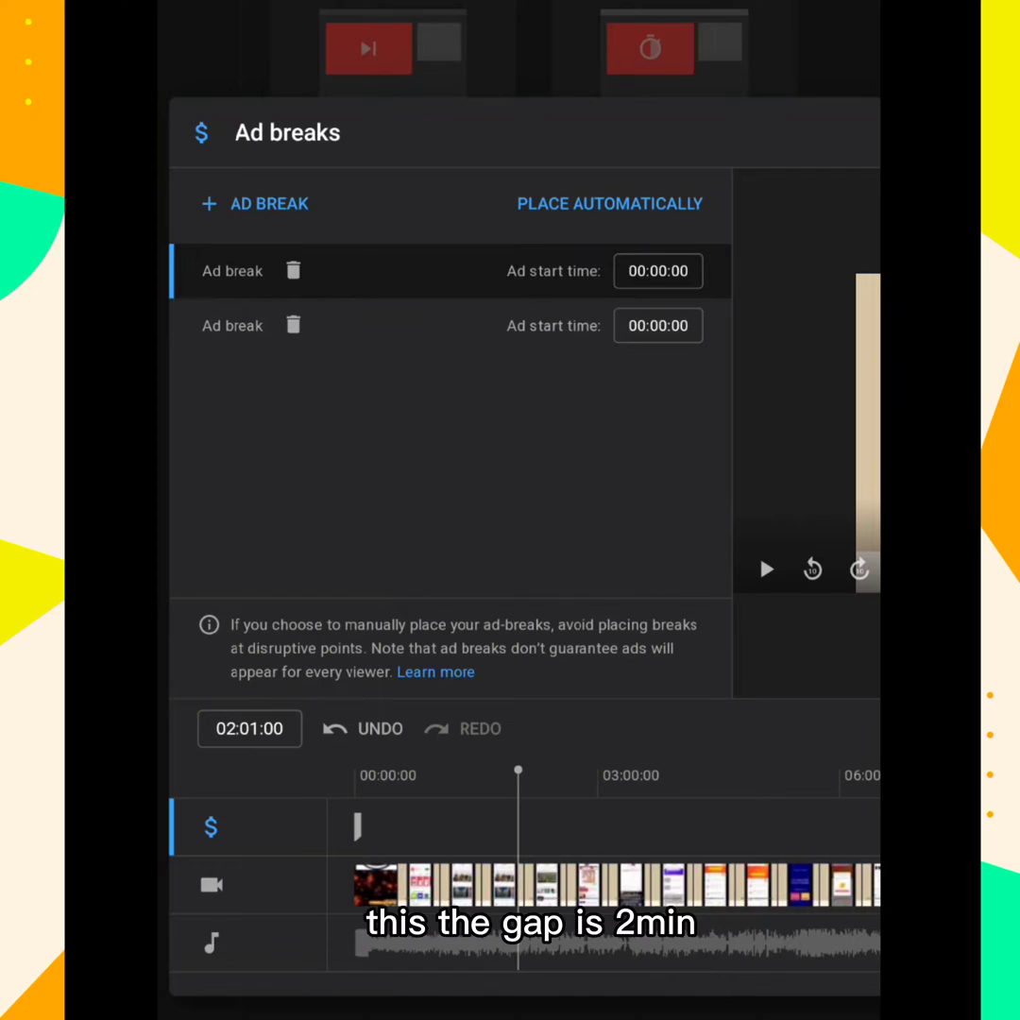
left_click(255, 203)
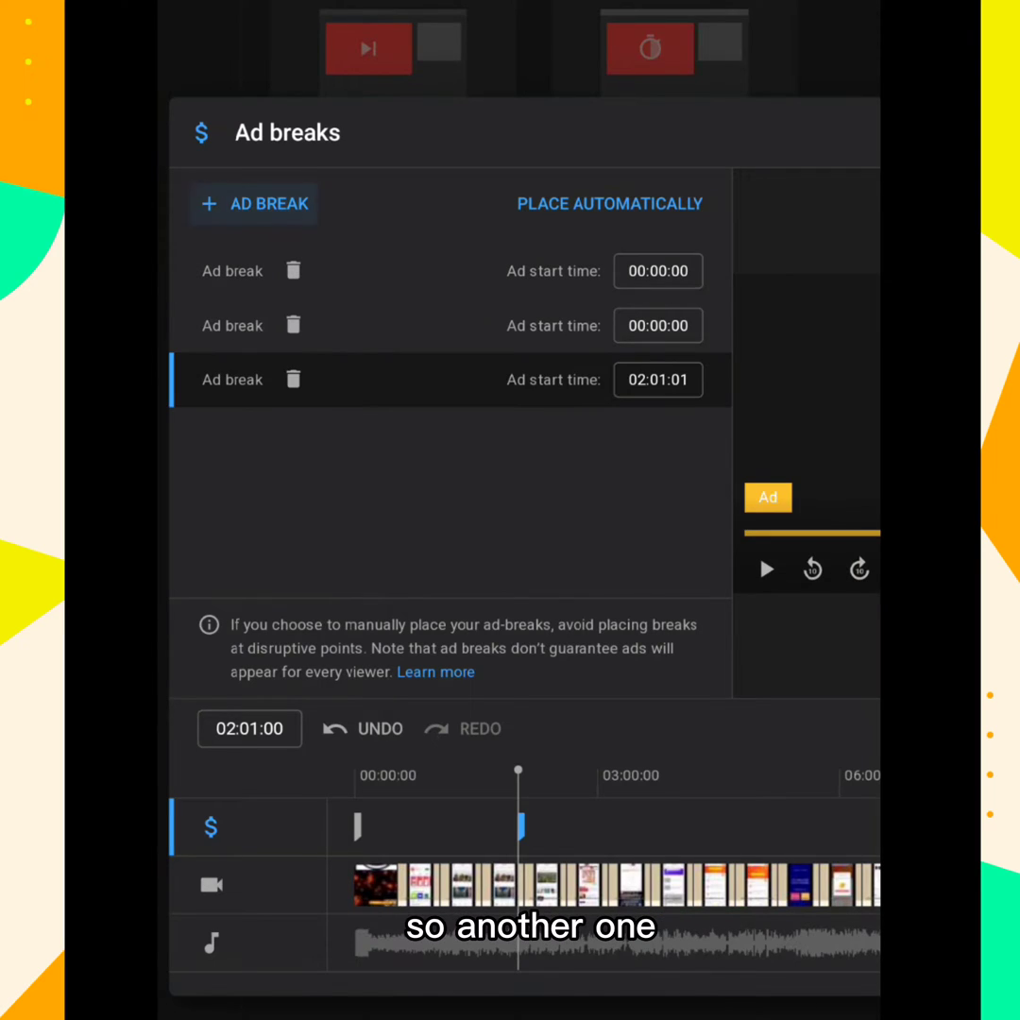
mouse_move(517, 771)
left_mouse_down()
mouse_move(769, 772)
mouse_move(750, 771)
mouse_move(760, 771)
left_mouse_up()
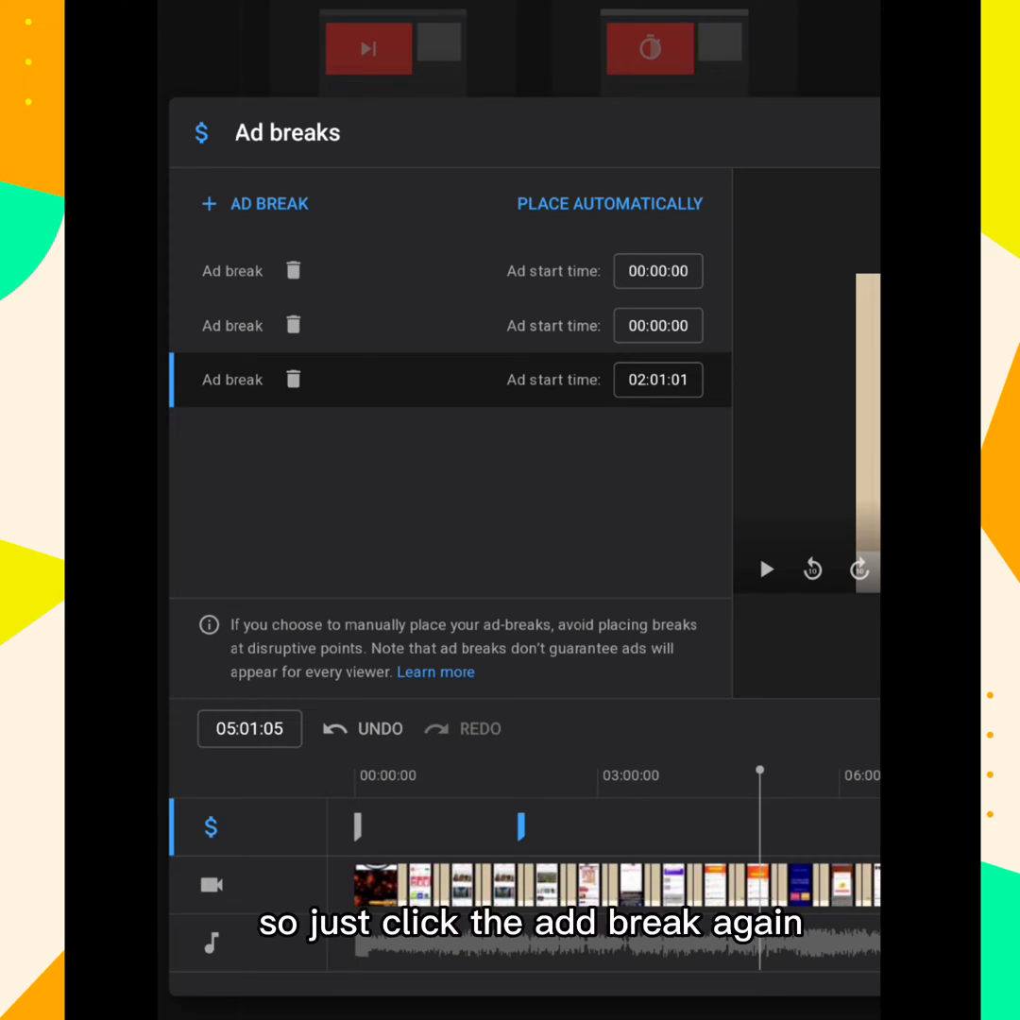
left_click(255, 203)
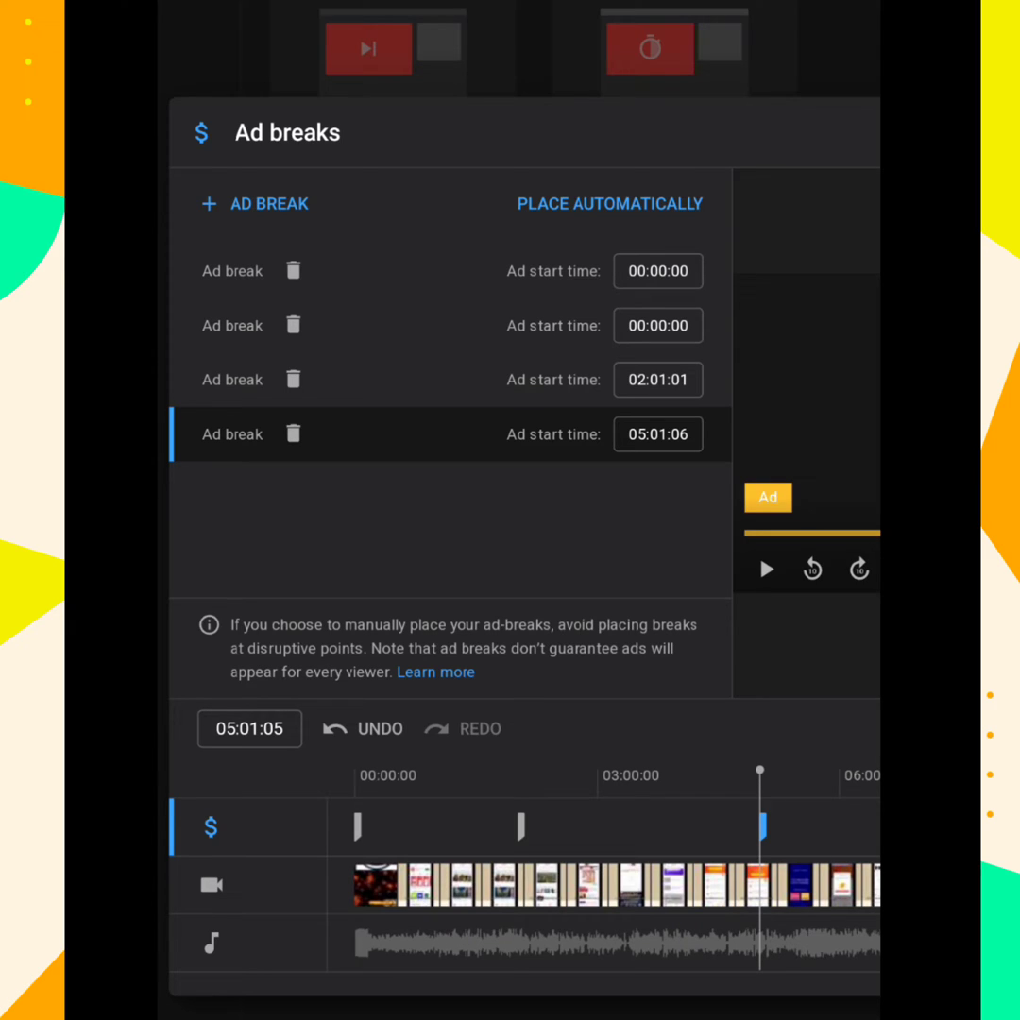
Remove the duplicate 00:00:00 break and add breaks at 08:03:15 and 11:18:22, totalling five.
left_click(293, 325)
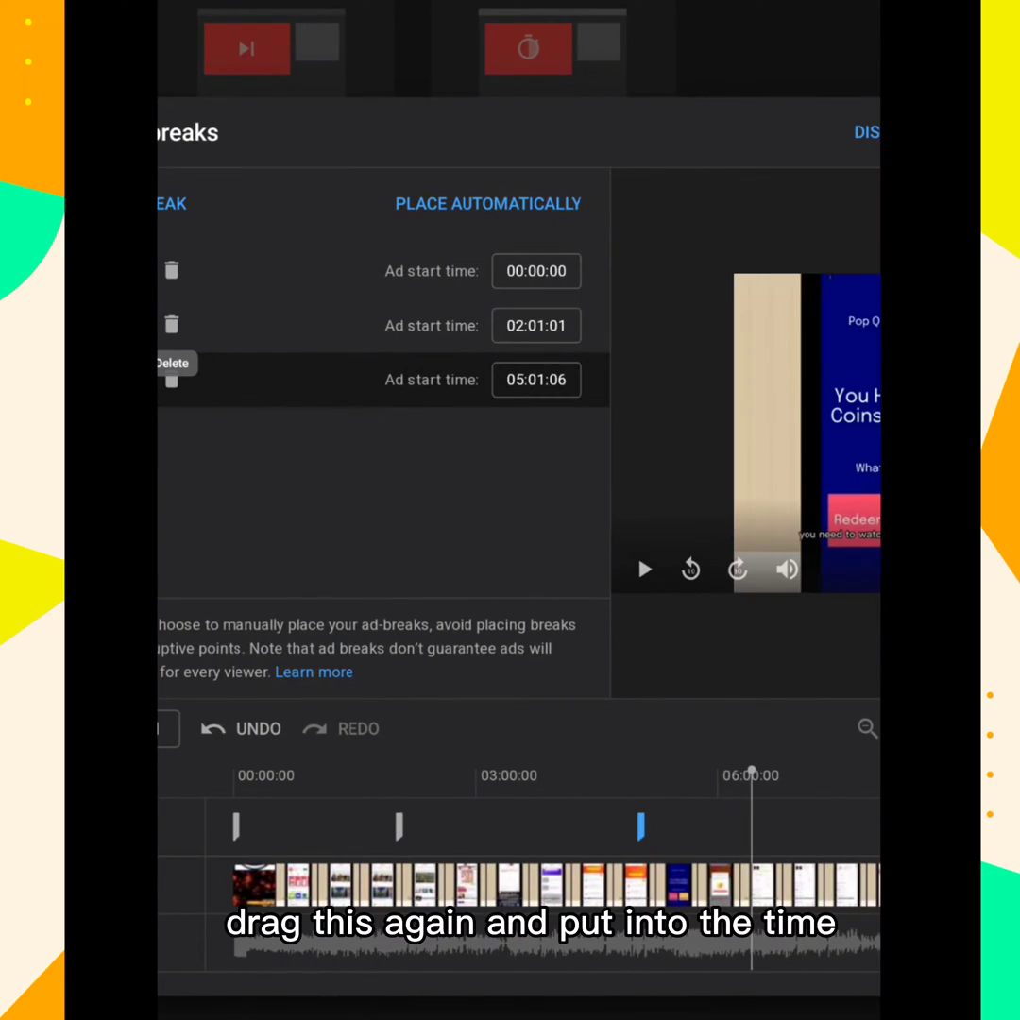
left_click(498, 784)
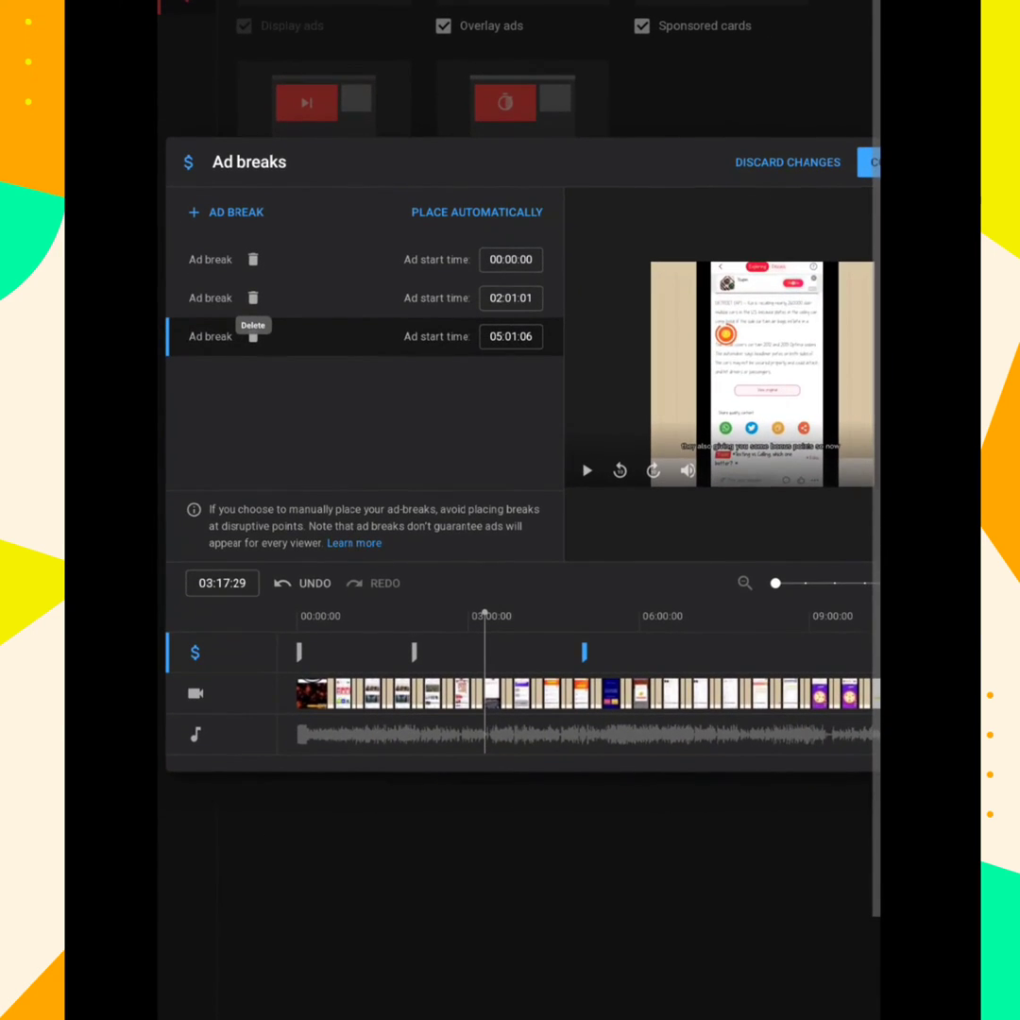
left_click_drag(484, 616, 756, 616)
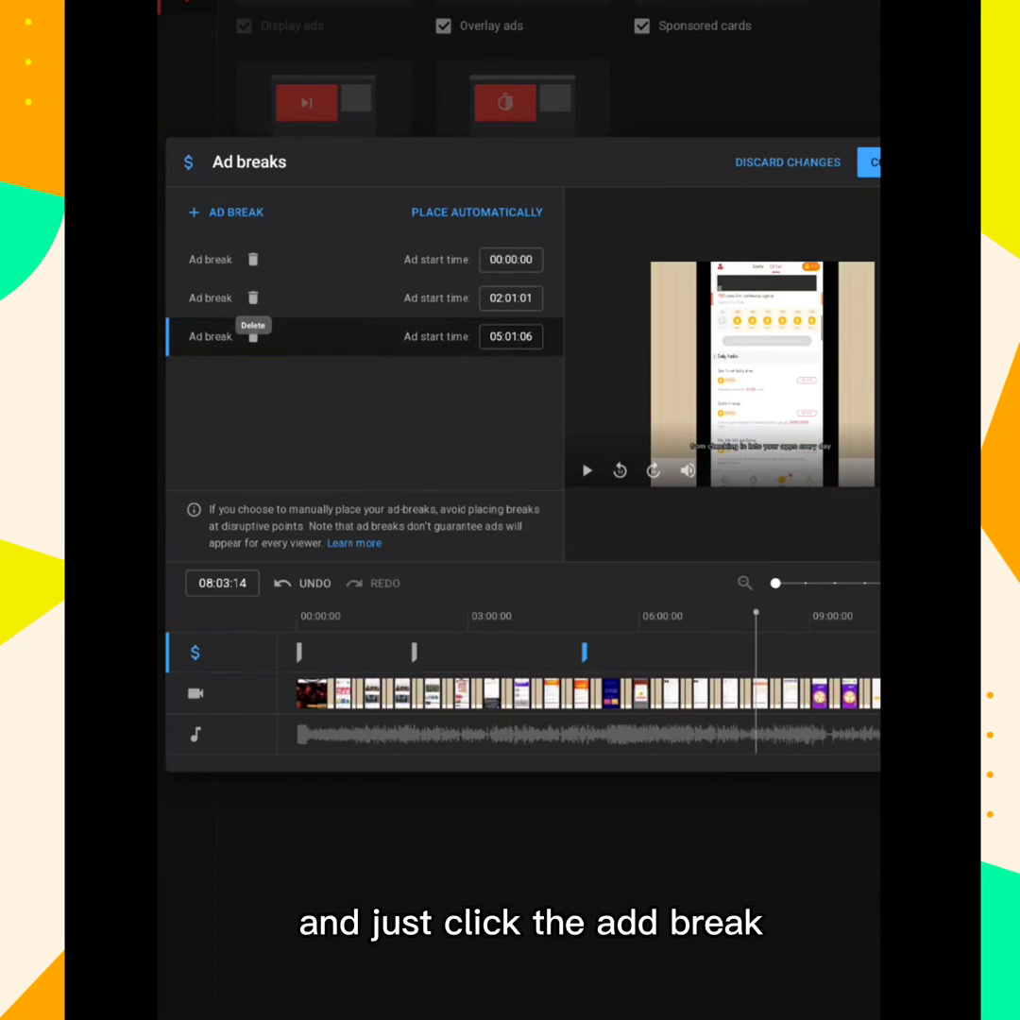
left_click(226, 212)
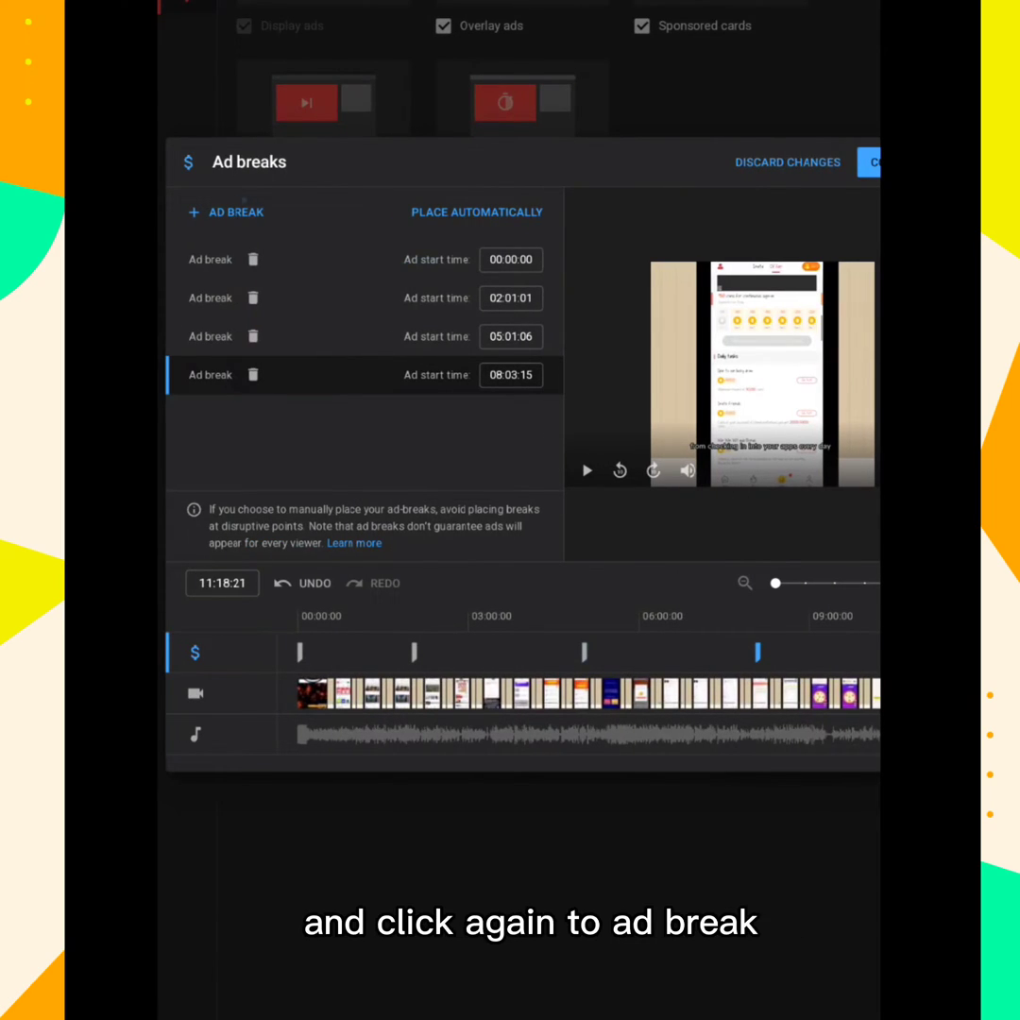
left_click(226, 212)
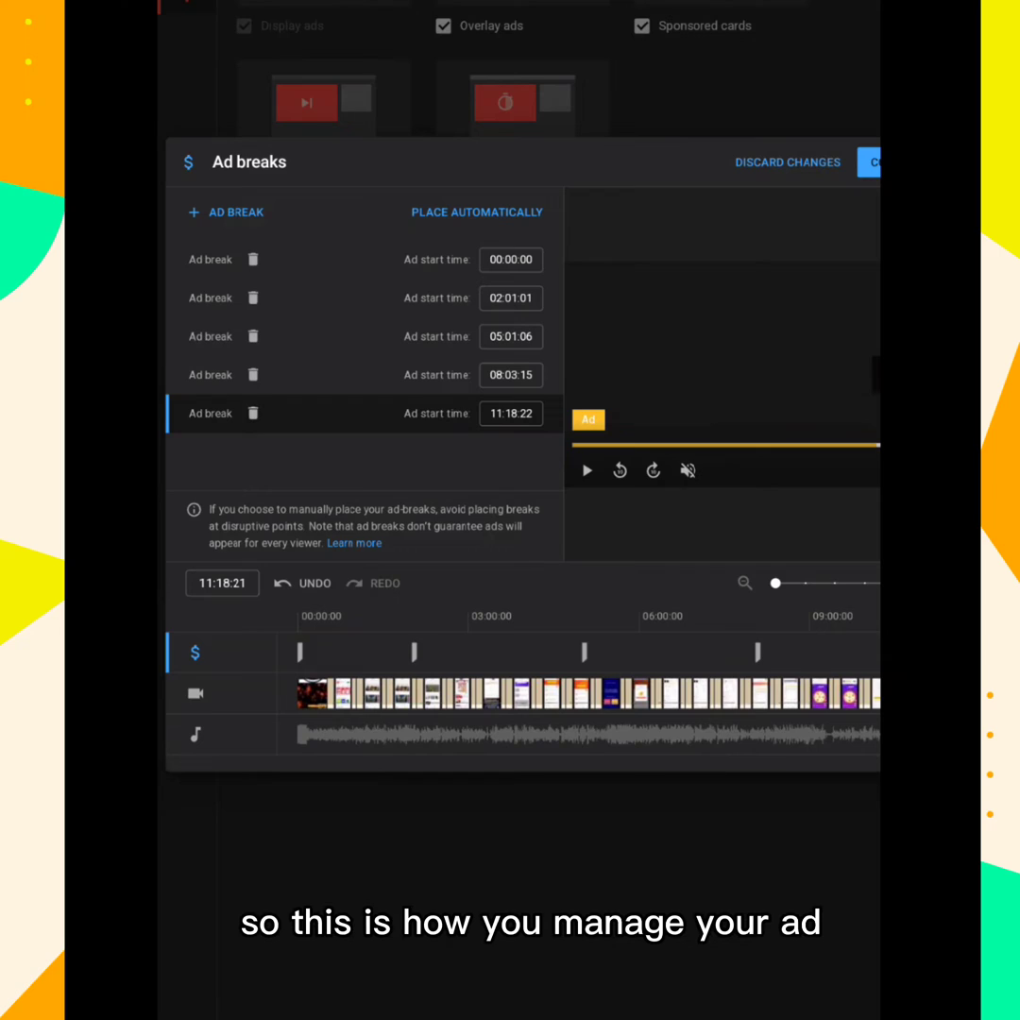